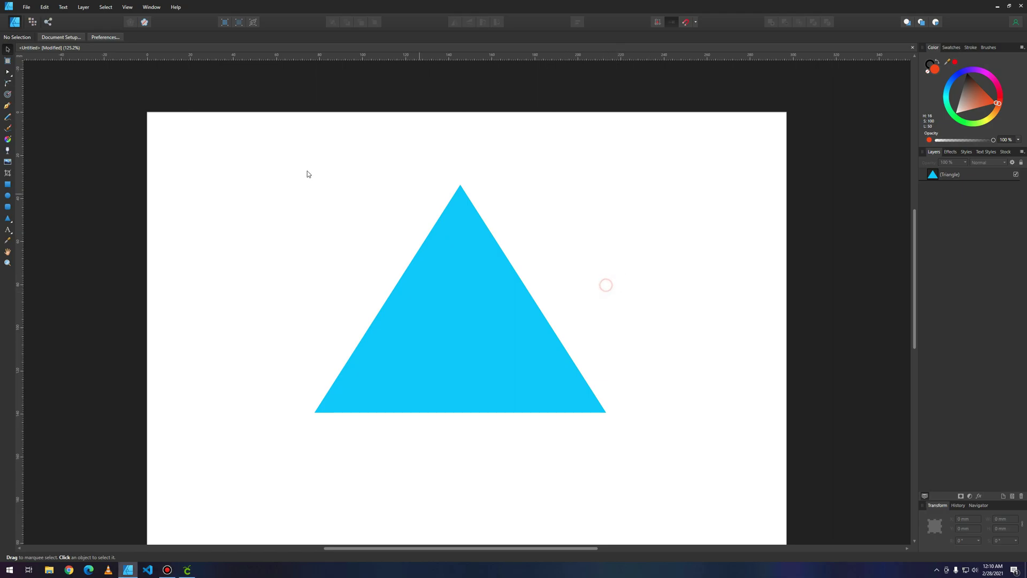
Step: Add artistic text reading 'Tutorial' near the page's upper left, above the triangle
left_click_drag(212, 155, 704, 488)
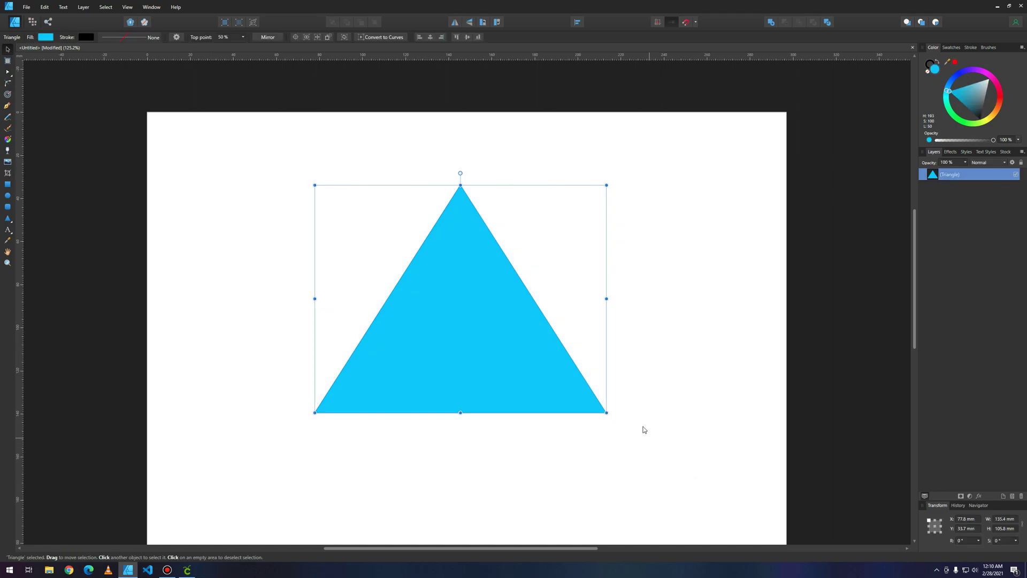
left_click(658, 385)
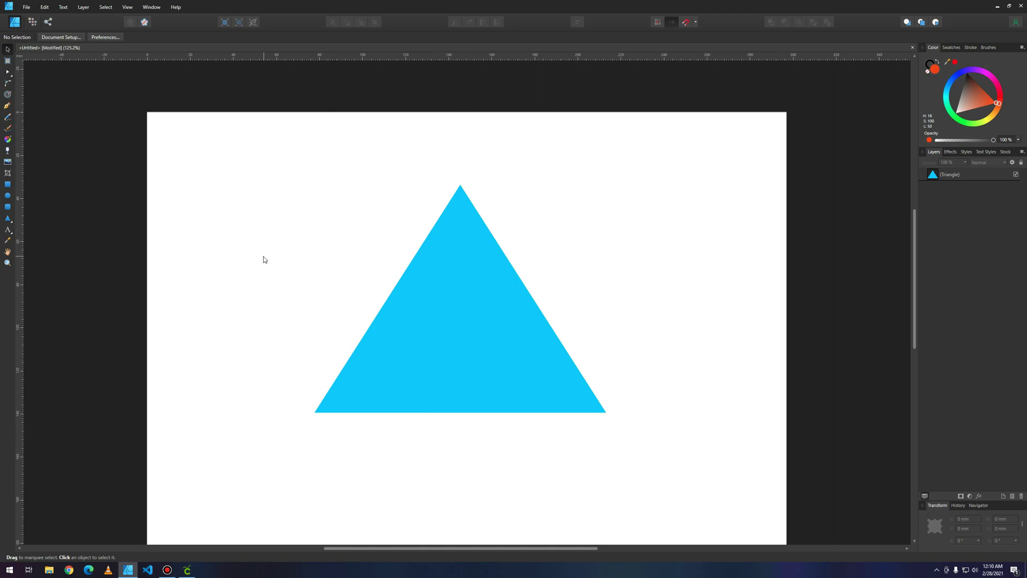
left_click(253, 266)
key("t")
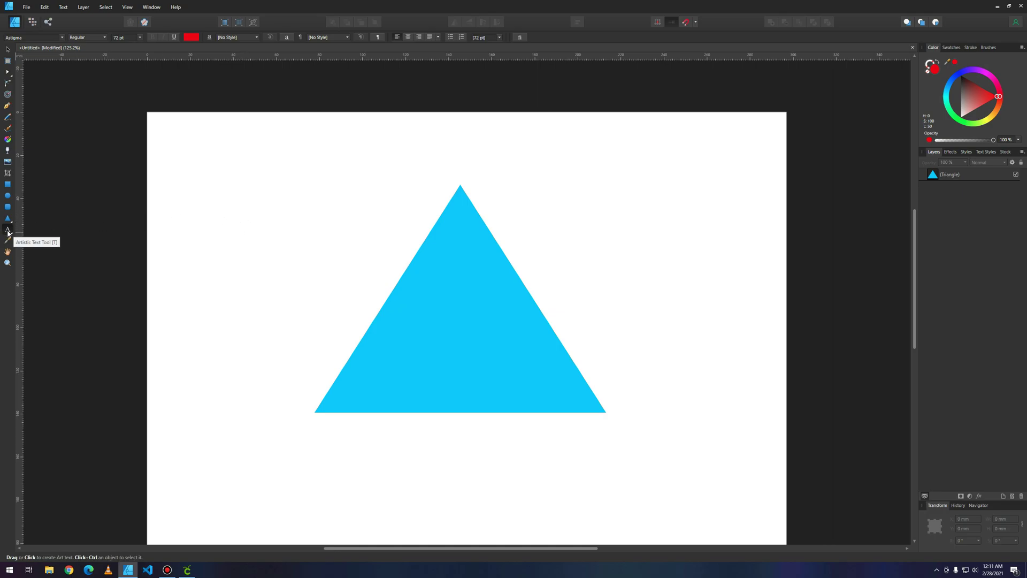
left_click(232, 198)
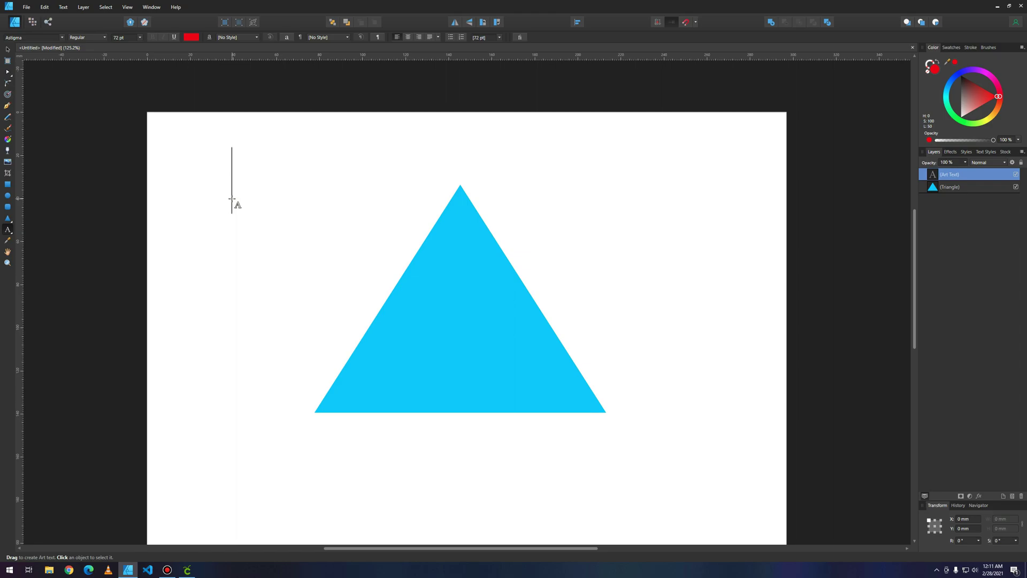
type("Tu")
key("Escape")
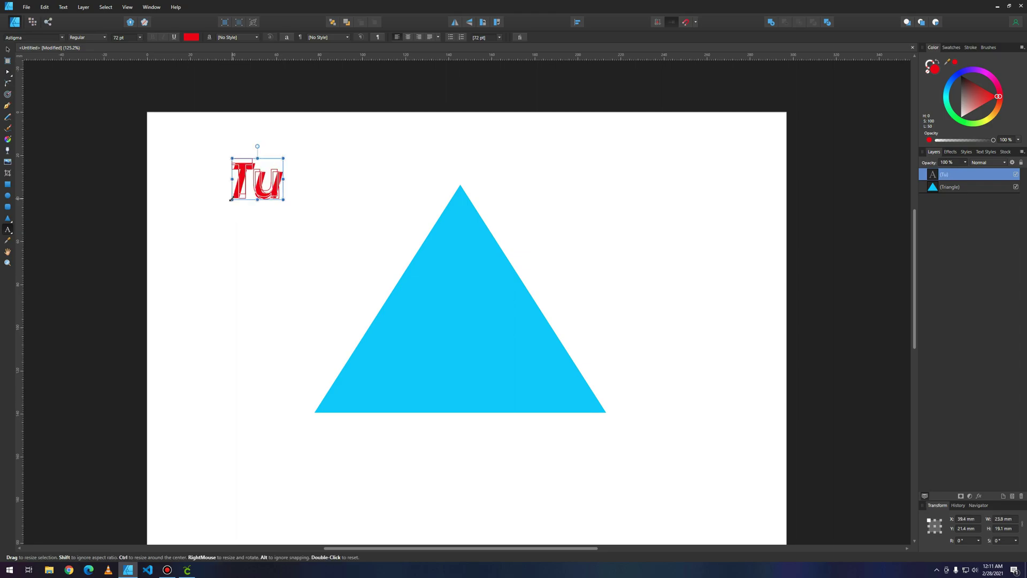
type("toria")
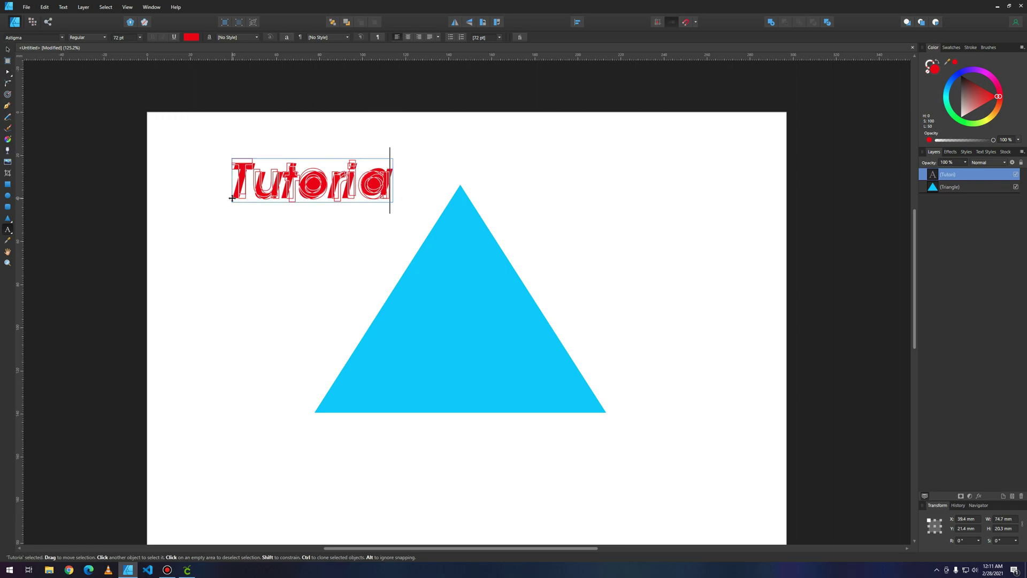
type("l")
Step: Set the Tutorial text in the Ballpark script font
key("ctrl+a")
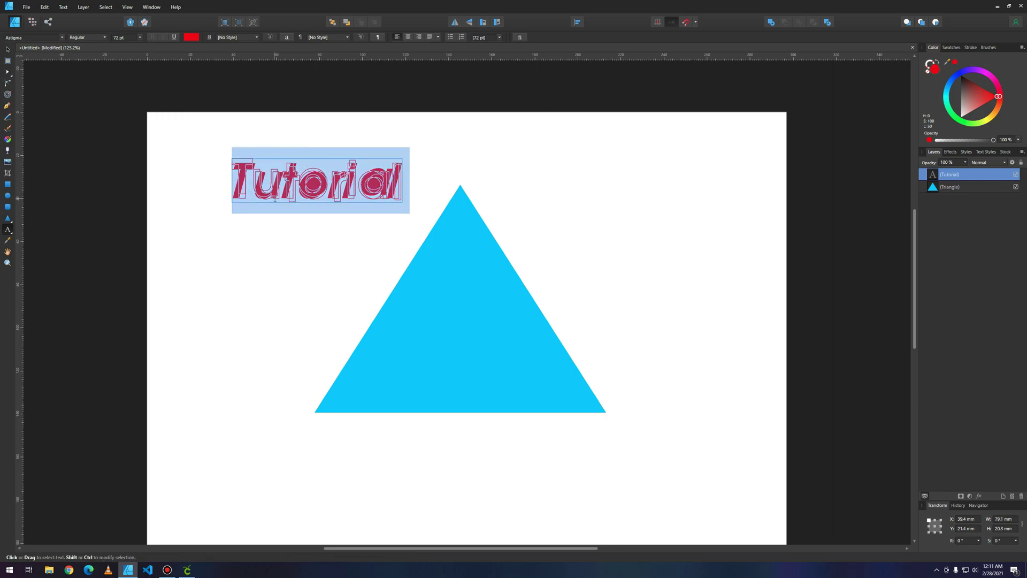
left_click(62, 37)
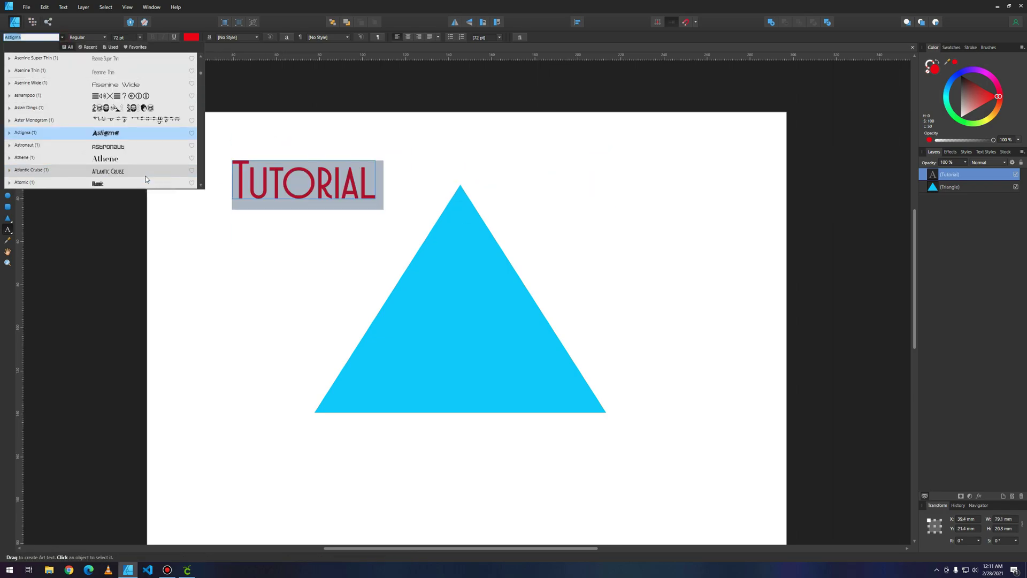
scroll(145, 179, "down", 5)
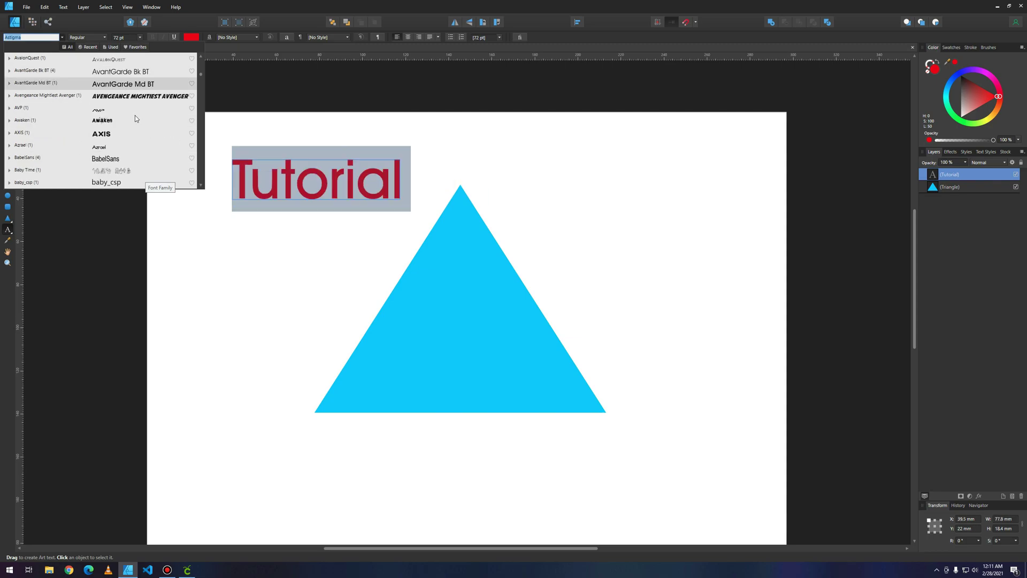
scroll(119, 134, "down", 2)
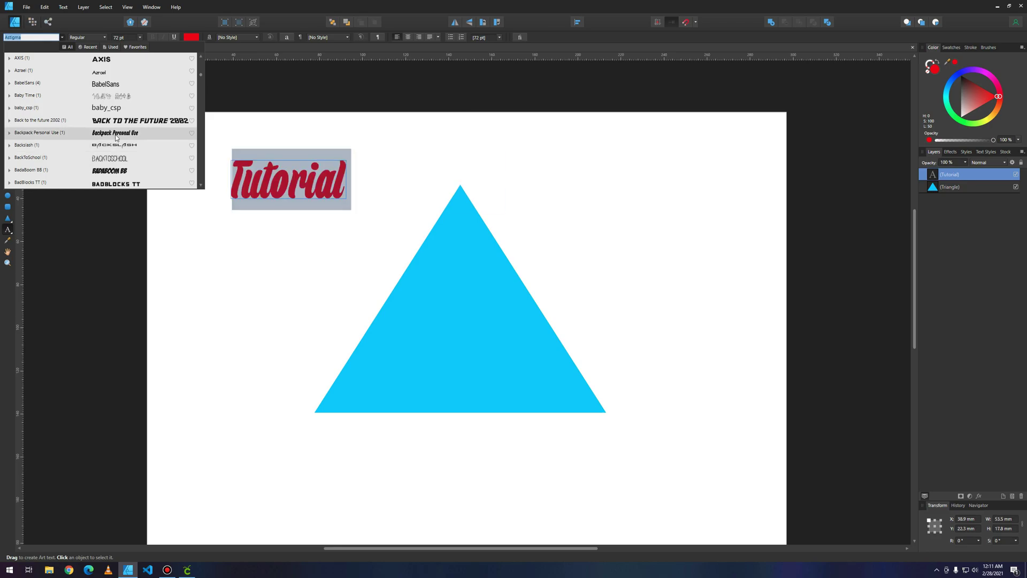
scroll(115, 157, "down", 3)
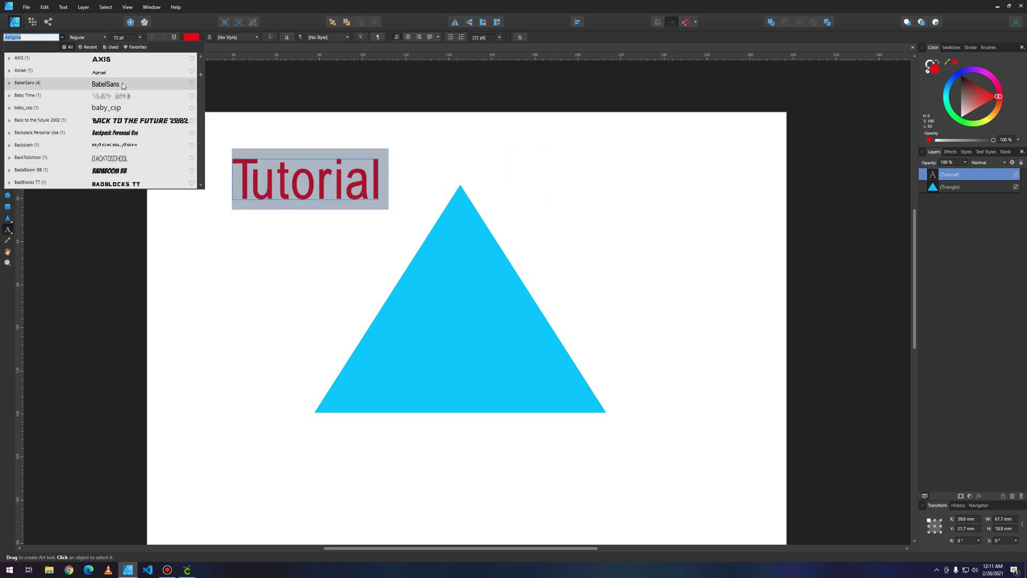
scroll(118, 160, "down", 3)
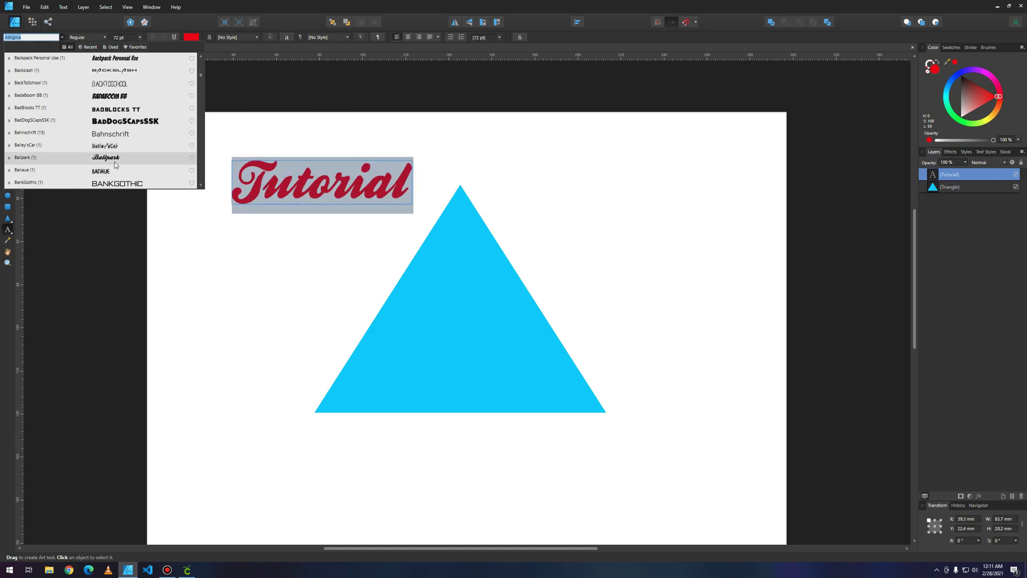
left_click(117, 158)
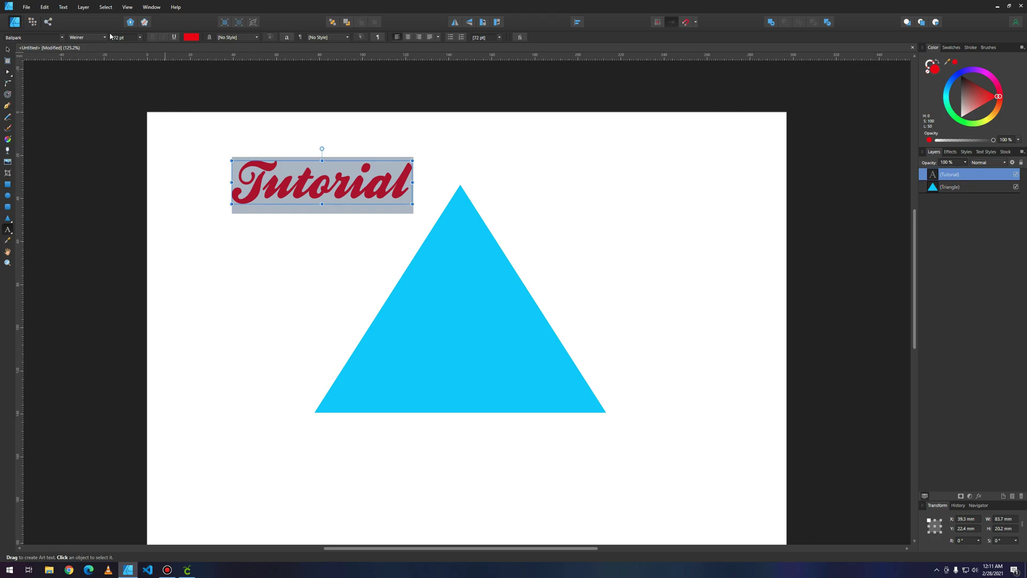
Step: Enlarge the Tutorial text to 144 pt and make its red darker
left_click(140, 37)
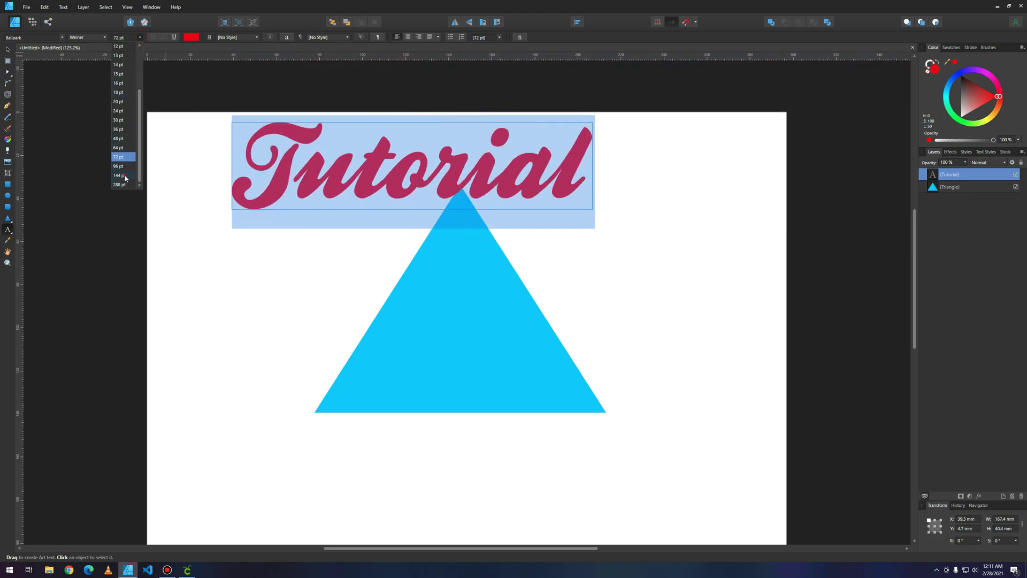
left_click(124, 177)
left_click_drag(998, 97, 981, 92)
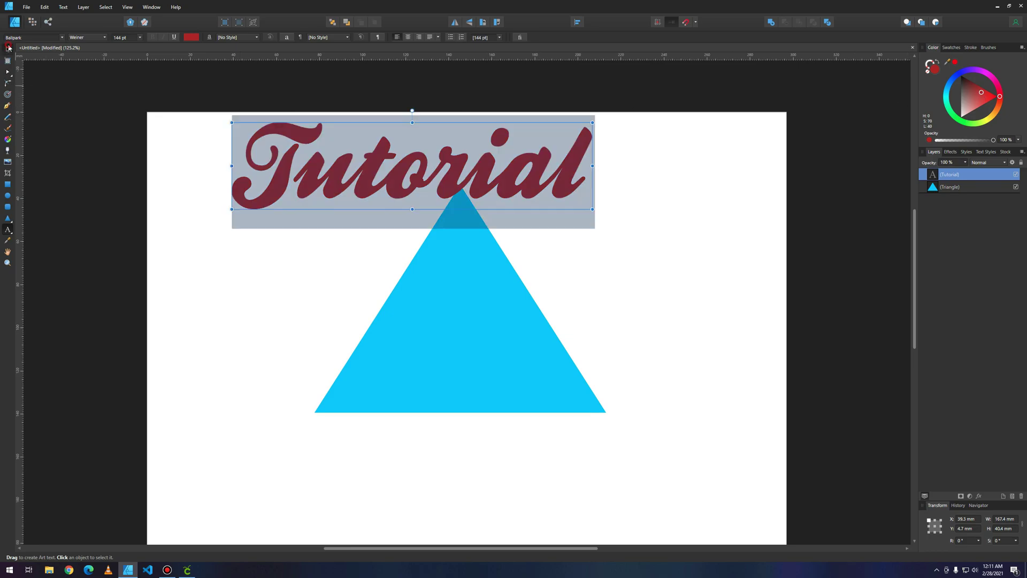
Step: Move the Tutorial text down so it overlaps the triangle's lower half
left_click(8, 48)
left_click_drag(416, 167, 461, 353)
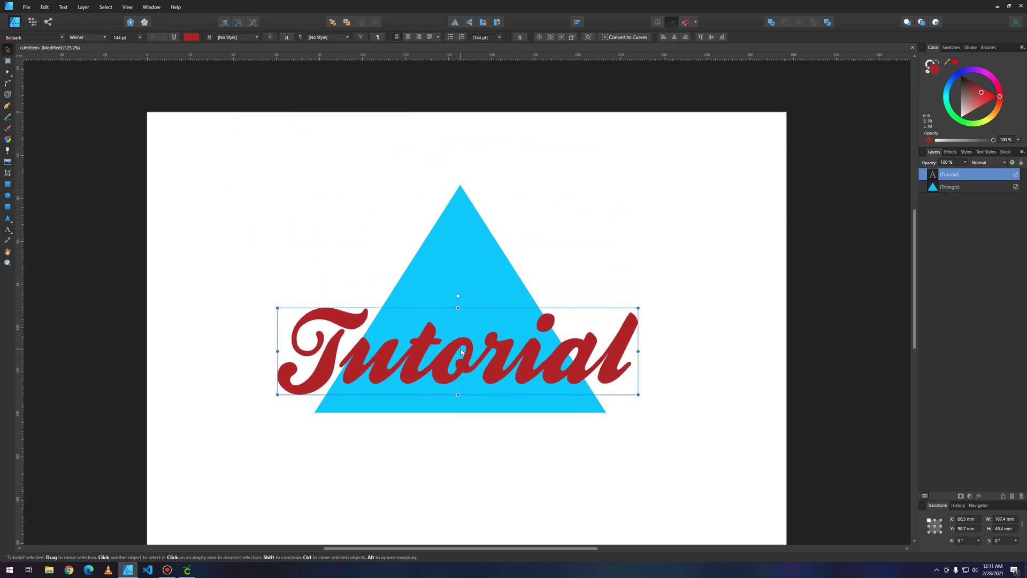
left_click(504, 425)
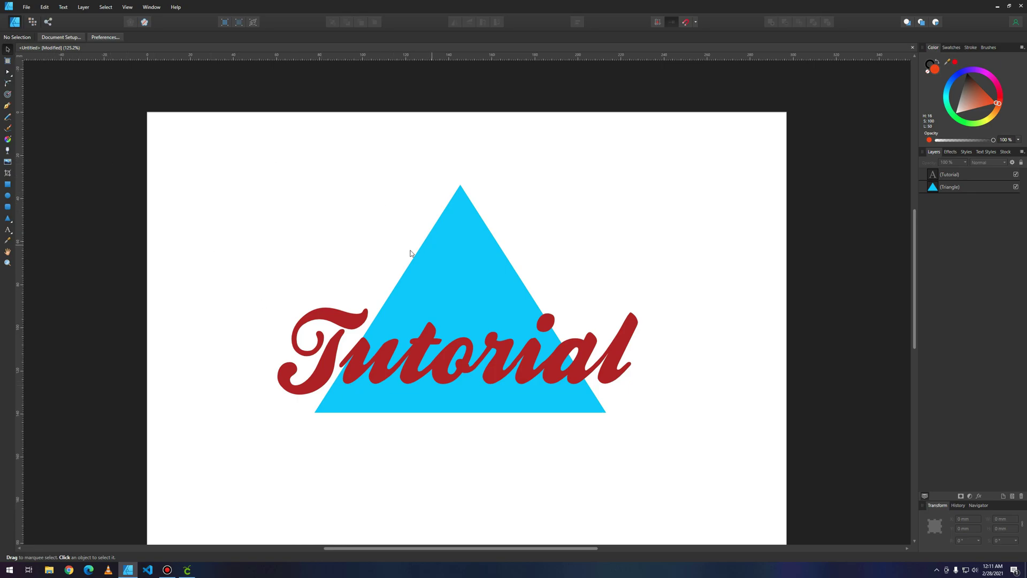
Step: Convert the Tutorial text to curves
left_click(364, 373)
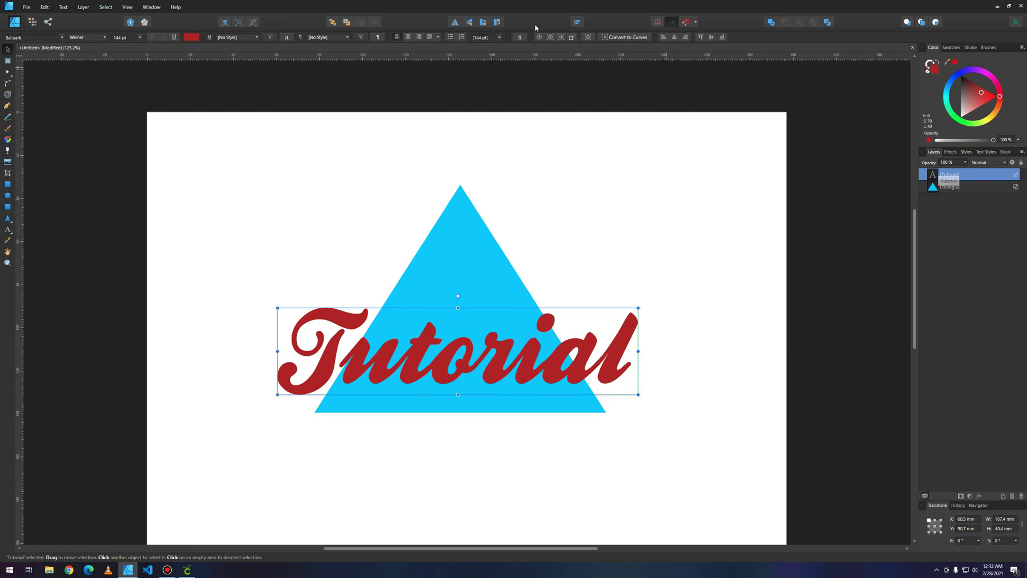
left_click(626, 39)
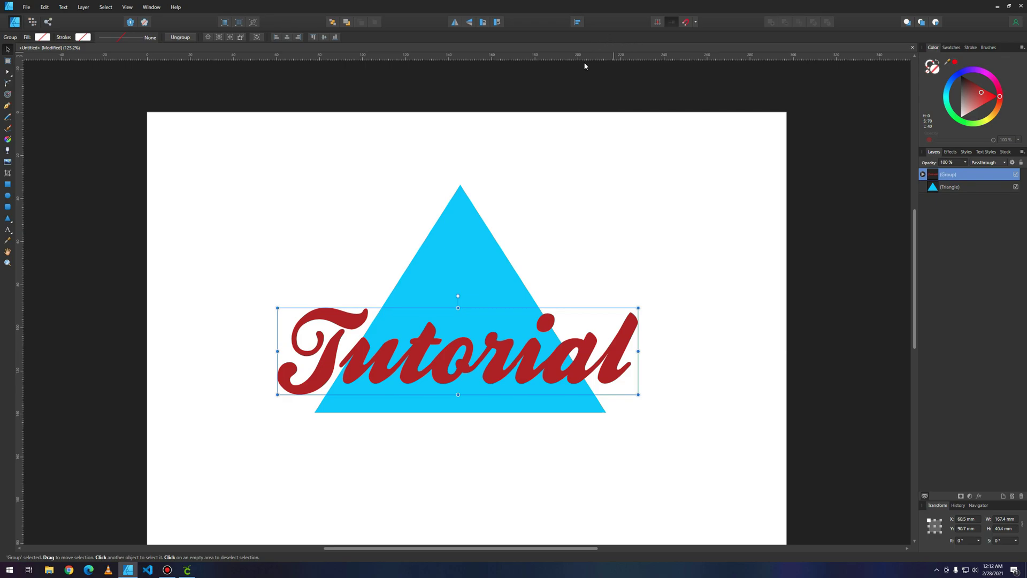
left_click(694, 341)
Step: Check the letter curves in the Layers panel's group, then clear the selection
left_click(923, 175)
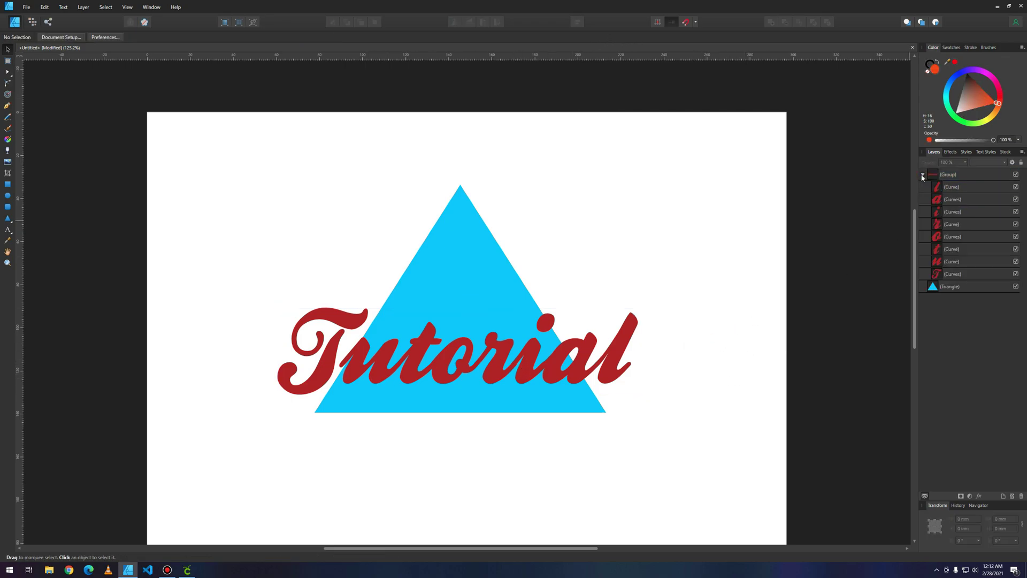
left_click(922, 176)
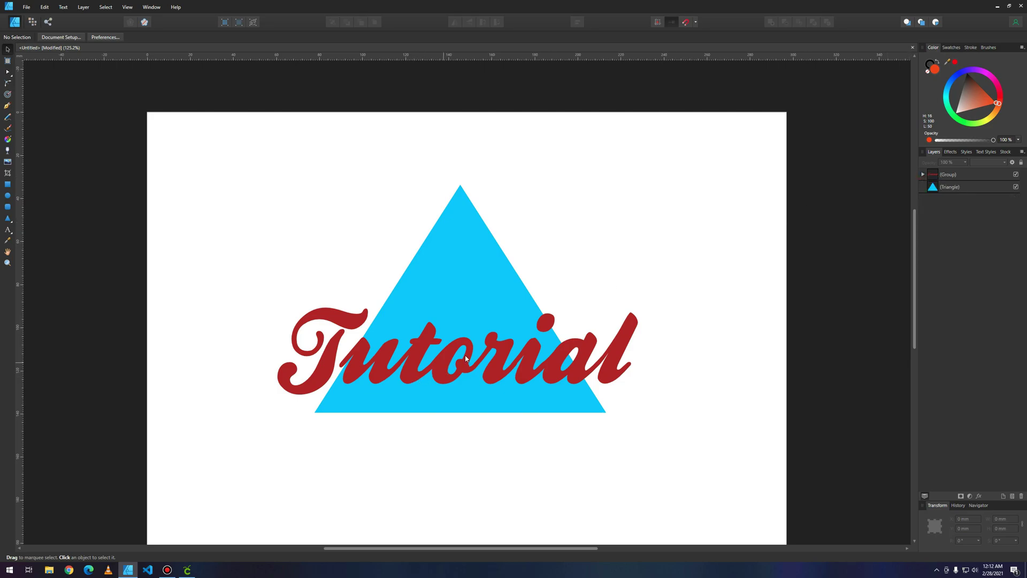
left_click(481, 353)
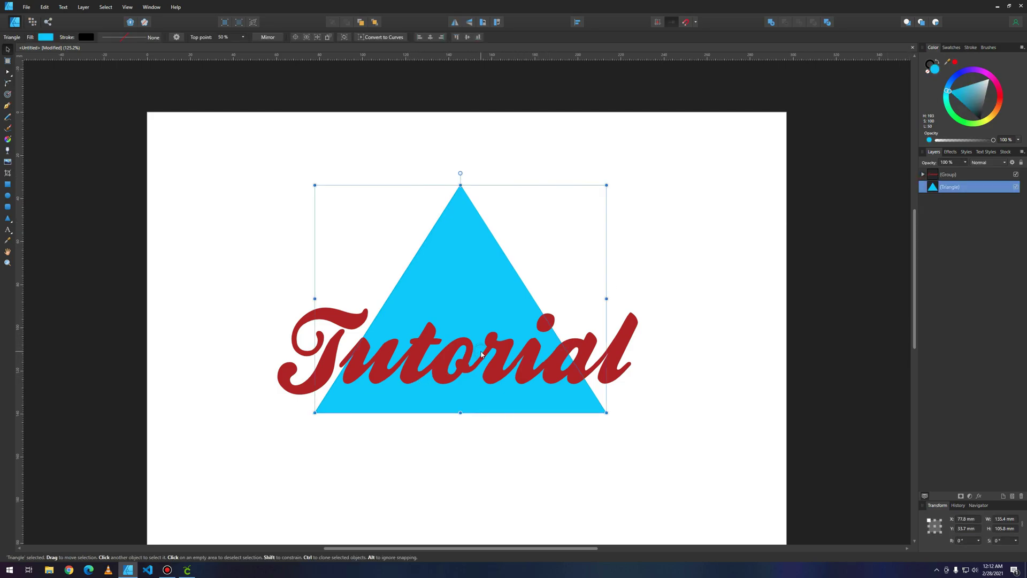
left_click(678, 320)
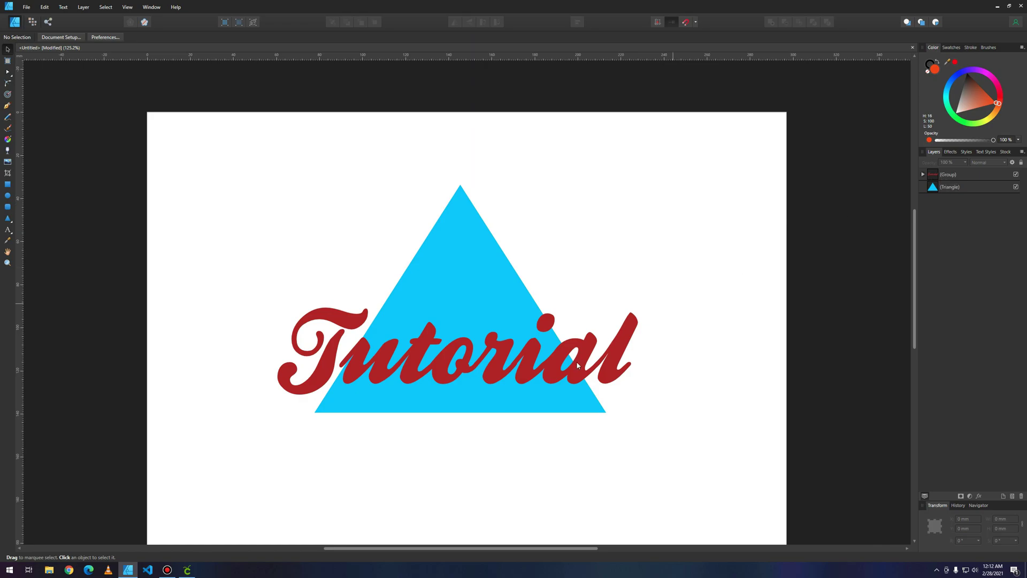
left_click(527, 362)
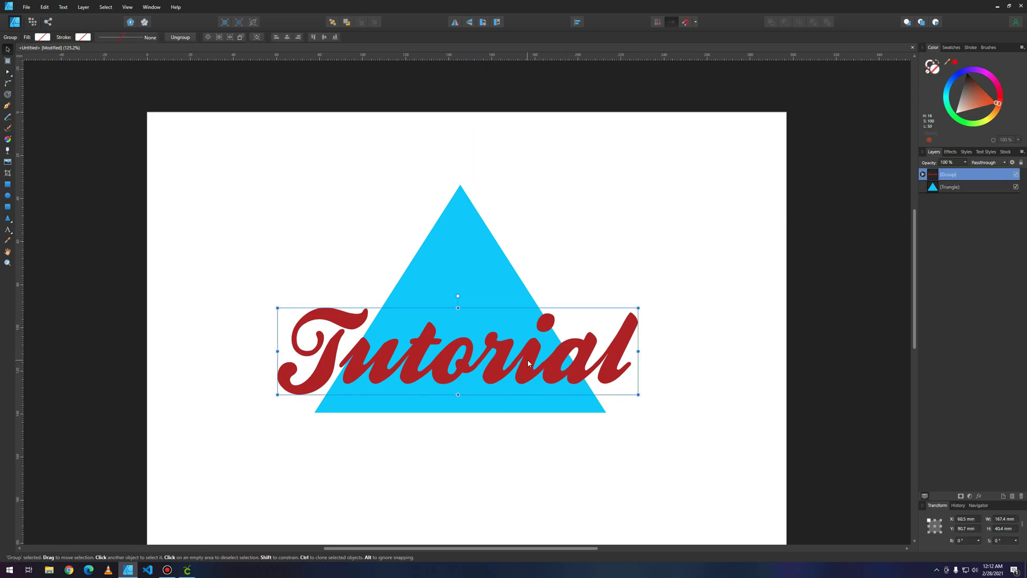
left_click(277, 252)
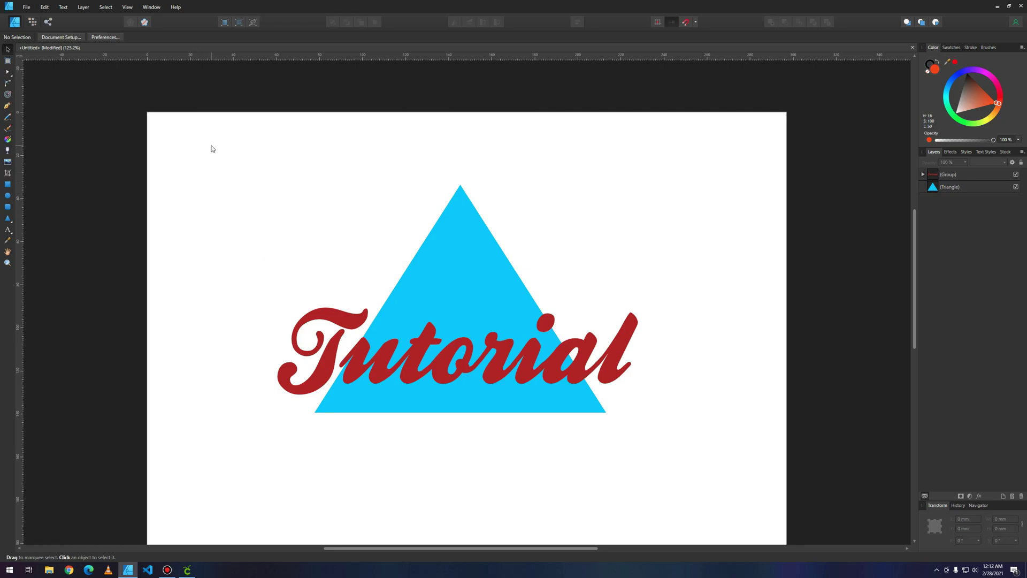
Step: Export the triangle and Tutorial as SVG (for export), selection without background, then go to Cricut
left_click_drag(212, 149, 711, 470)
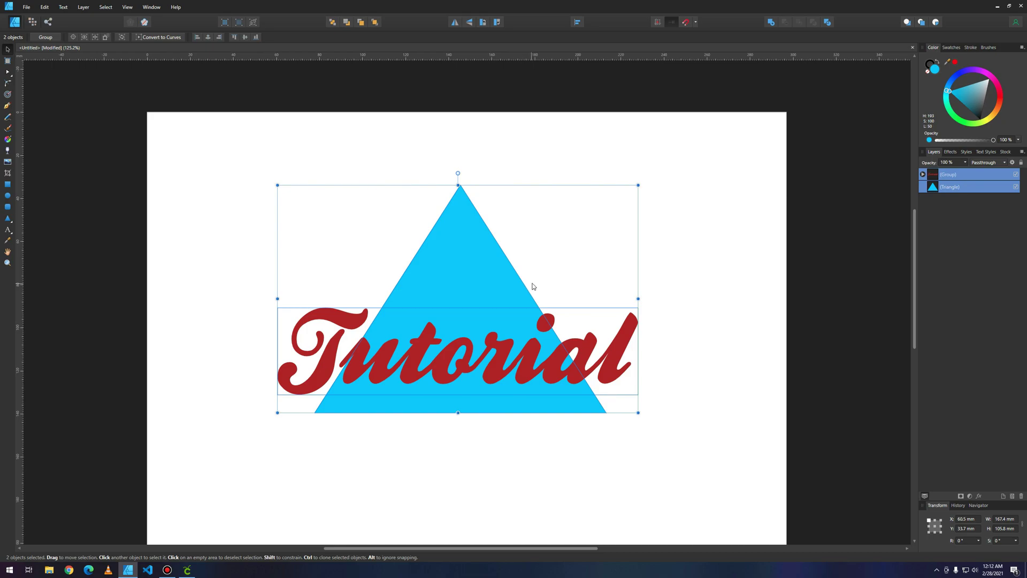
left_click(25, 8)
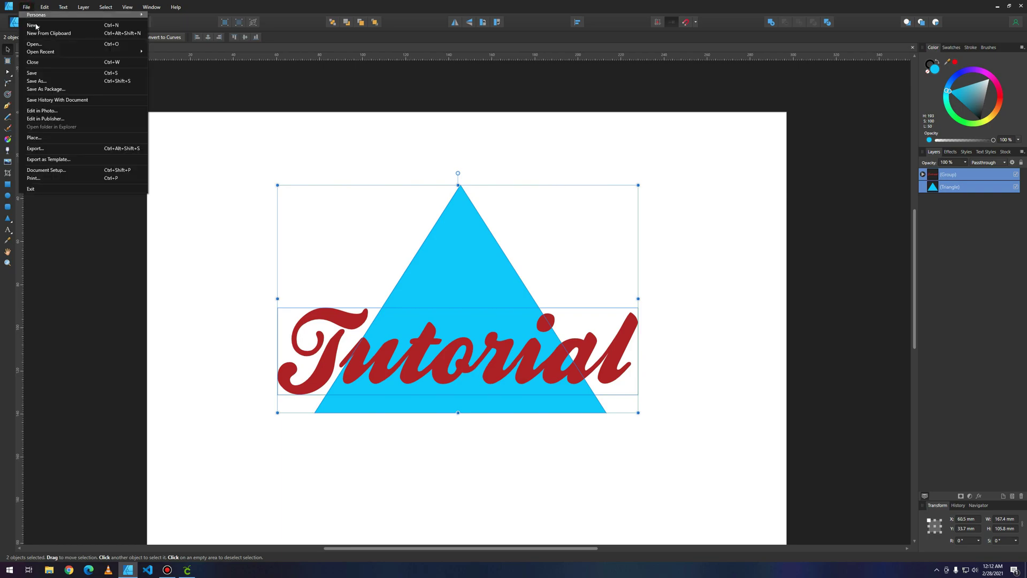
left_click(60, 149)
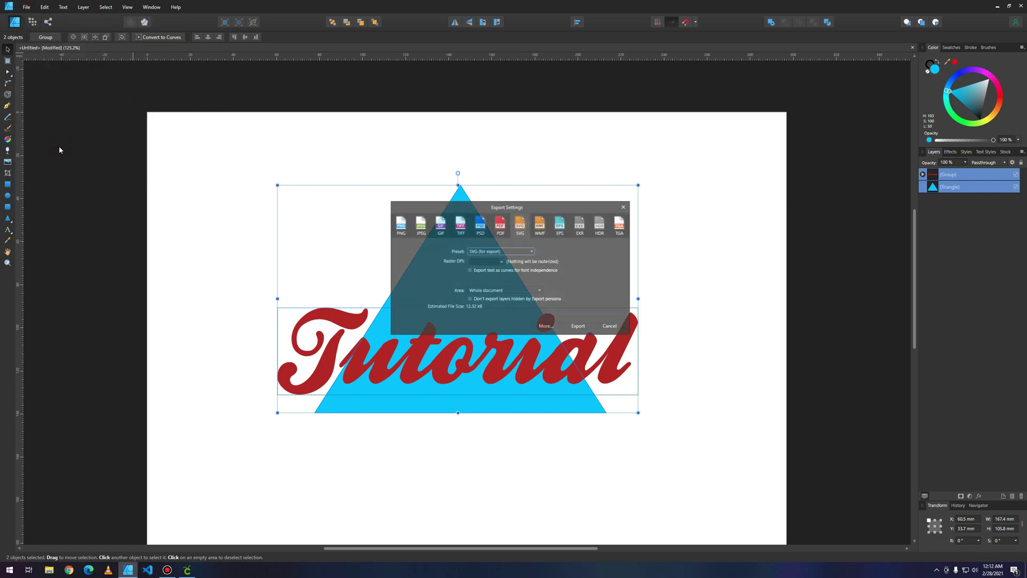
left_click(515, 252)
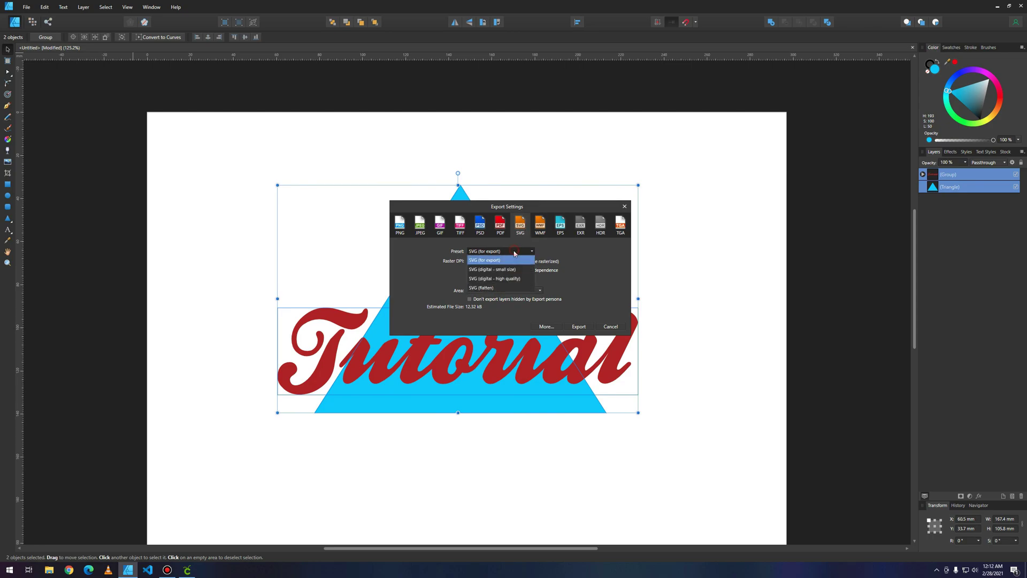
left_click(493, 262)
left_click(501, 292)
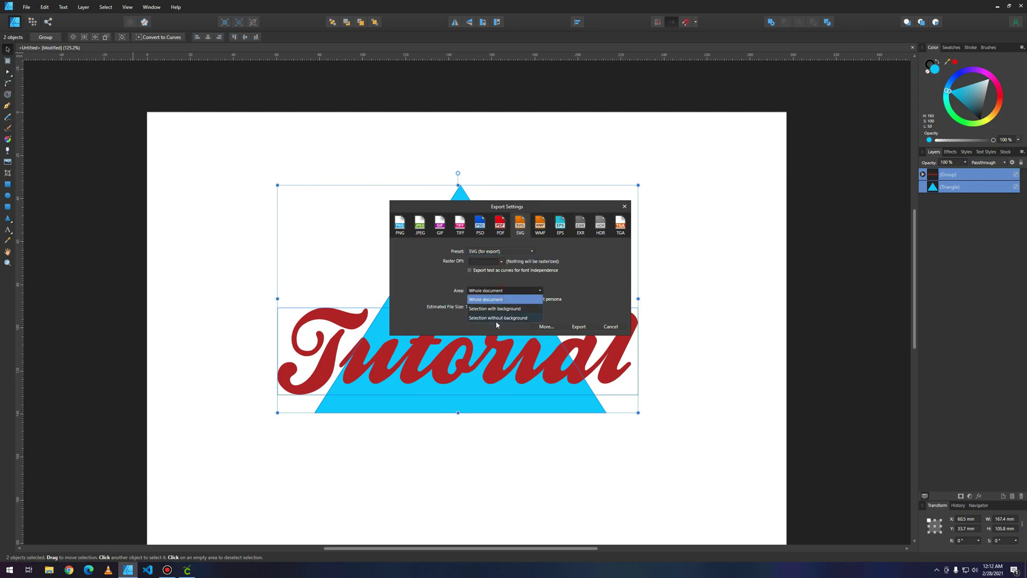
left_click(496, 319)
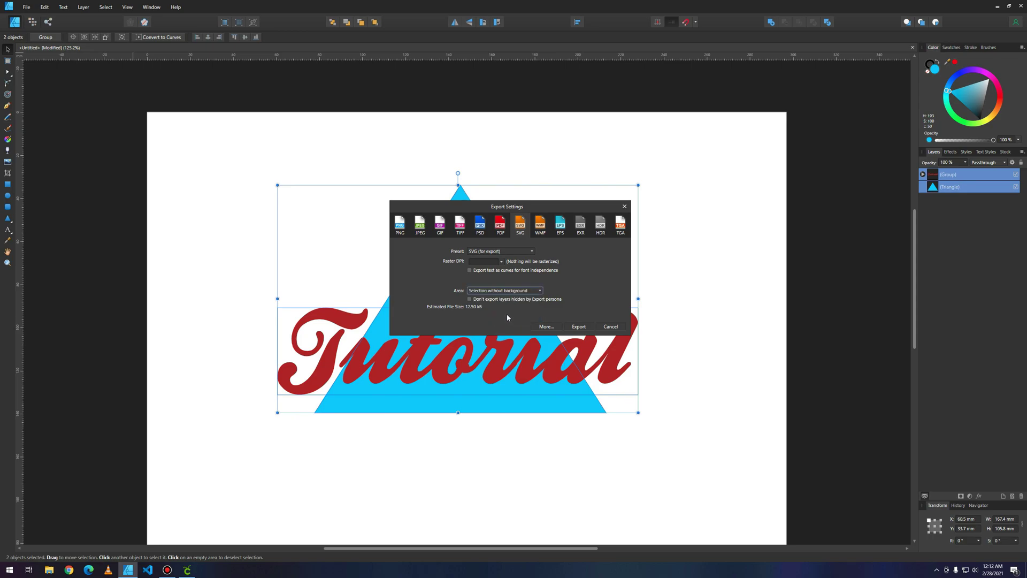
left_click(578, 327)
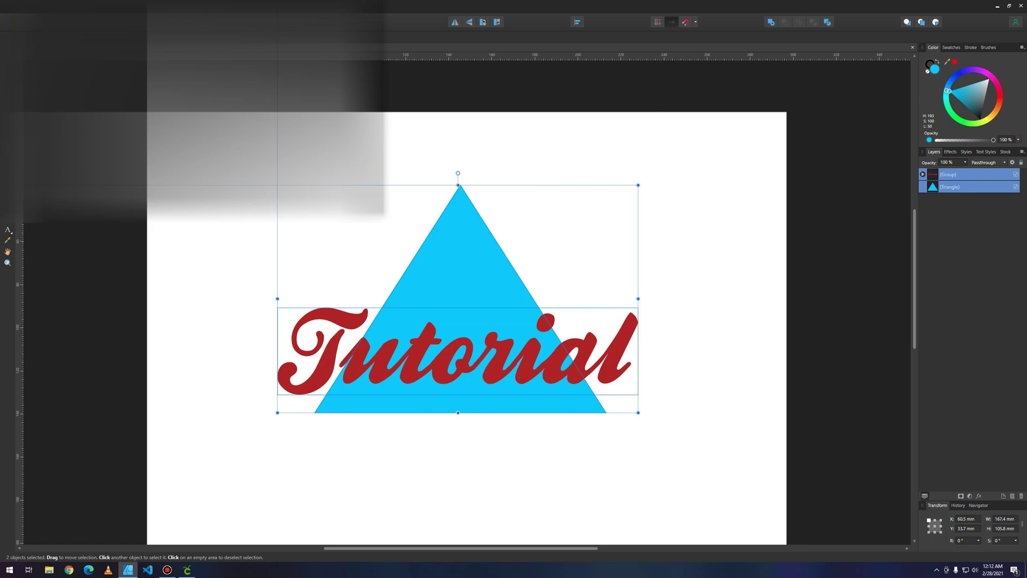
left_click(521, 314)
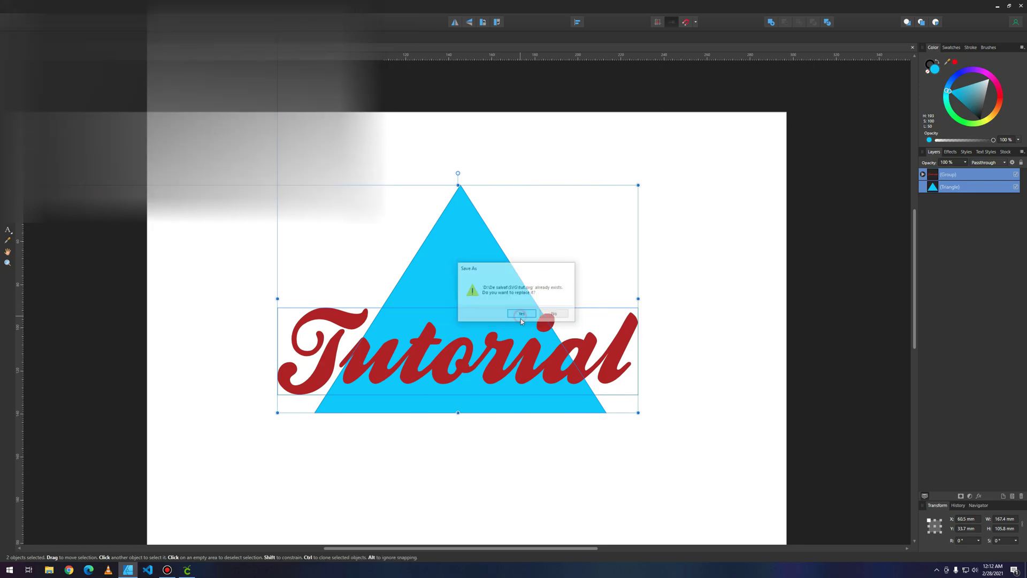
left_click(187, 570)
Step: Upload the exported SVG as a cut image named 'tut' and insert it onto the canvas
left_click(21, 229)
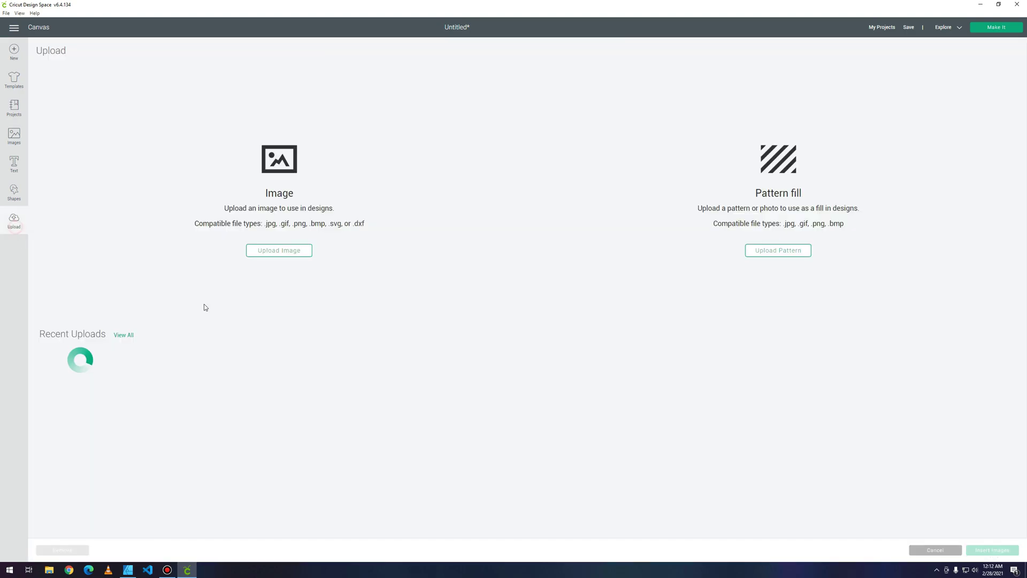
left_click(271, 251)
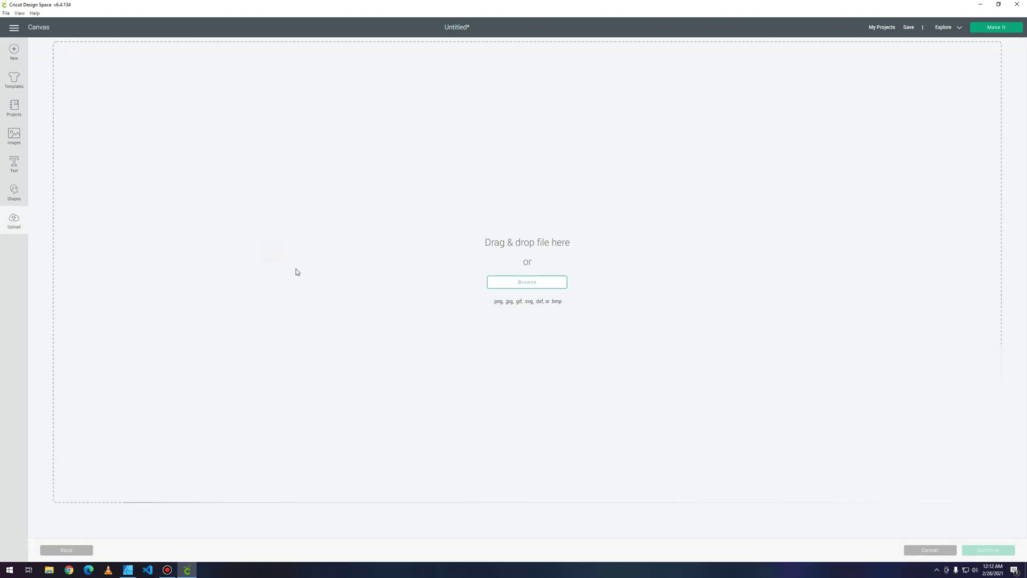
left_click(532, 289)
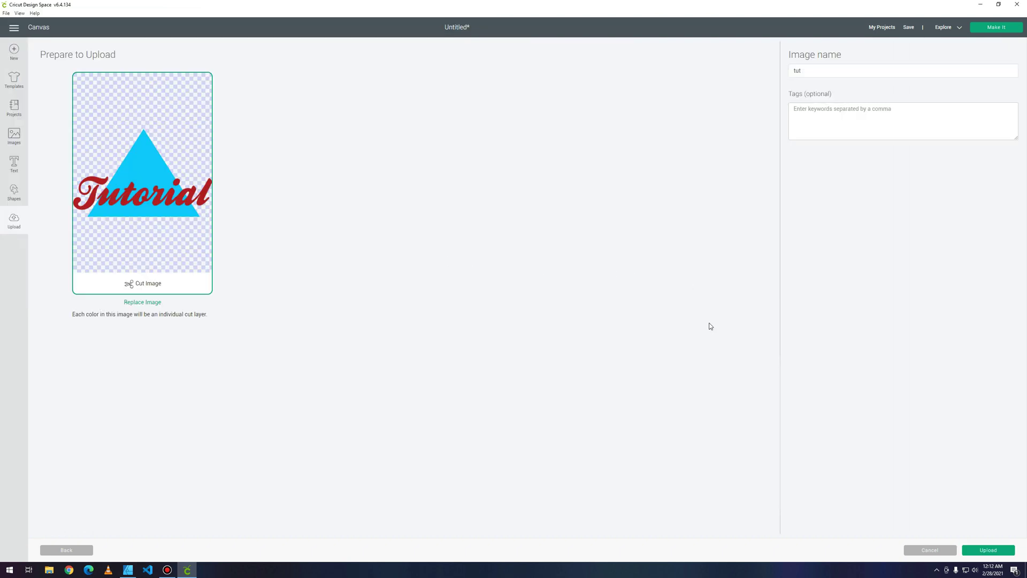
left_click(964, 548)
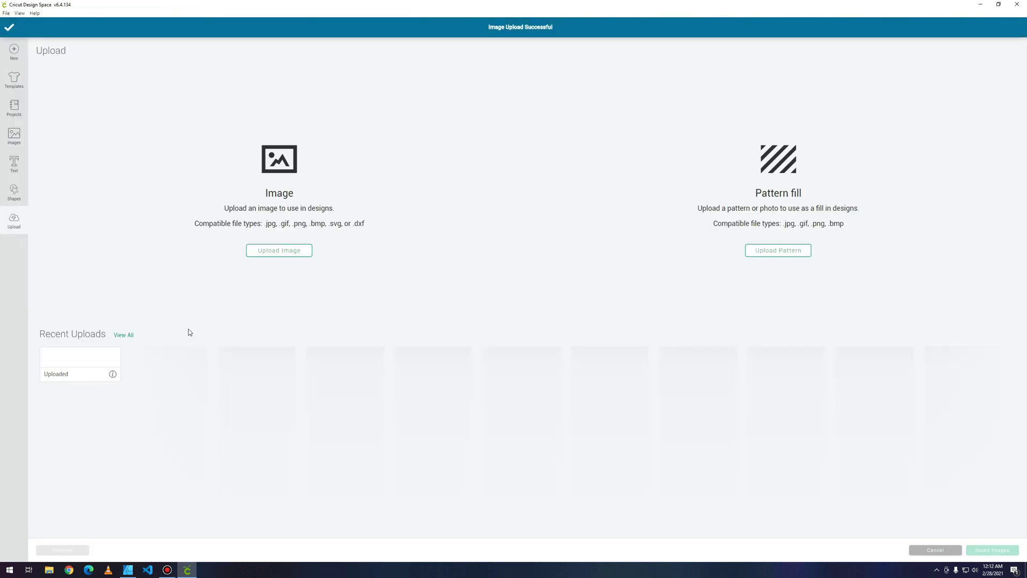
left_click(91, 394)
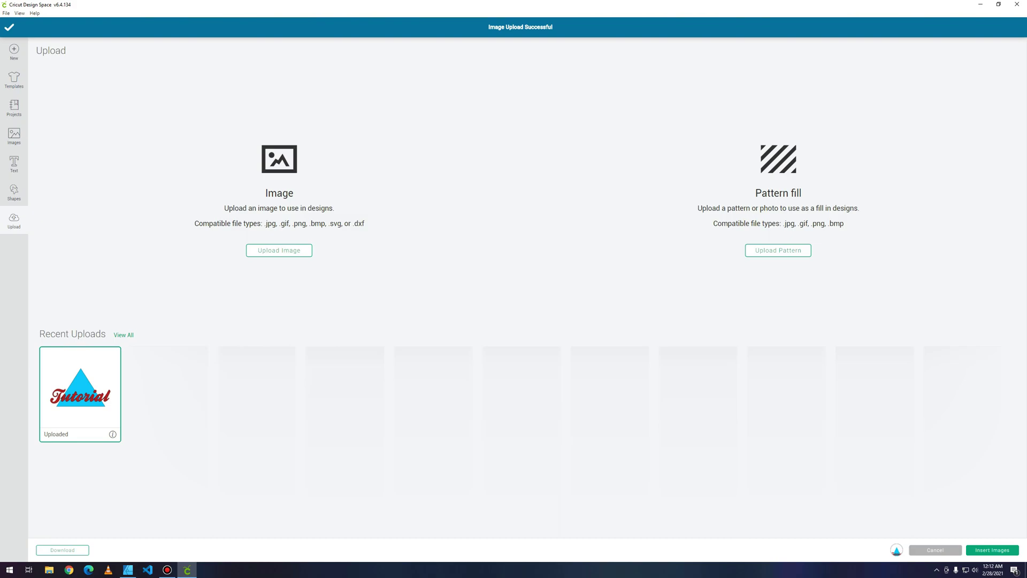
left_click(993, 550)
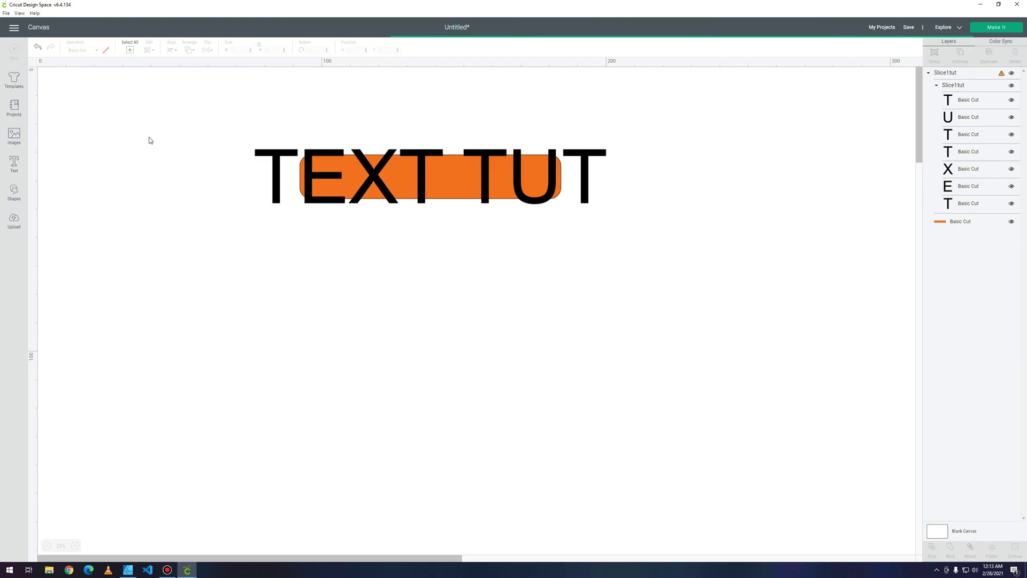
Step: Enlarge the inserted Tutorial image to about 87 cm wide and place it below TEXT TUT
left_click_drag(62, 86, 295, 233)
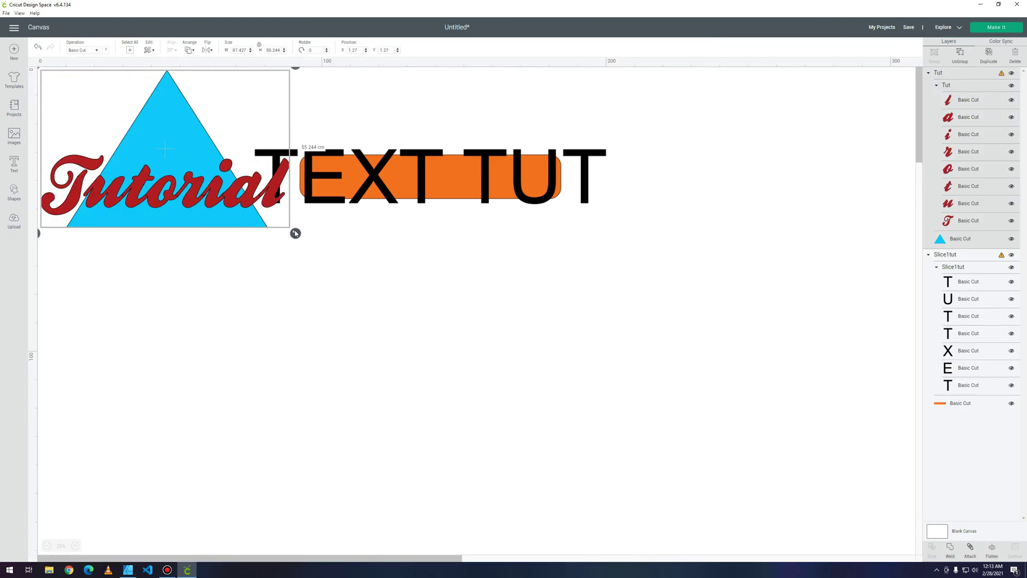
left_click_drag(139, 150, 466, 300)
left_click(688, 353)
left_click(711, 351)
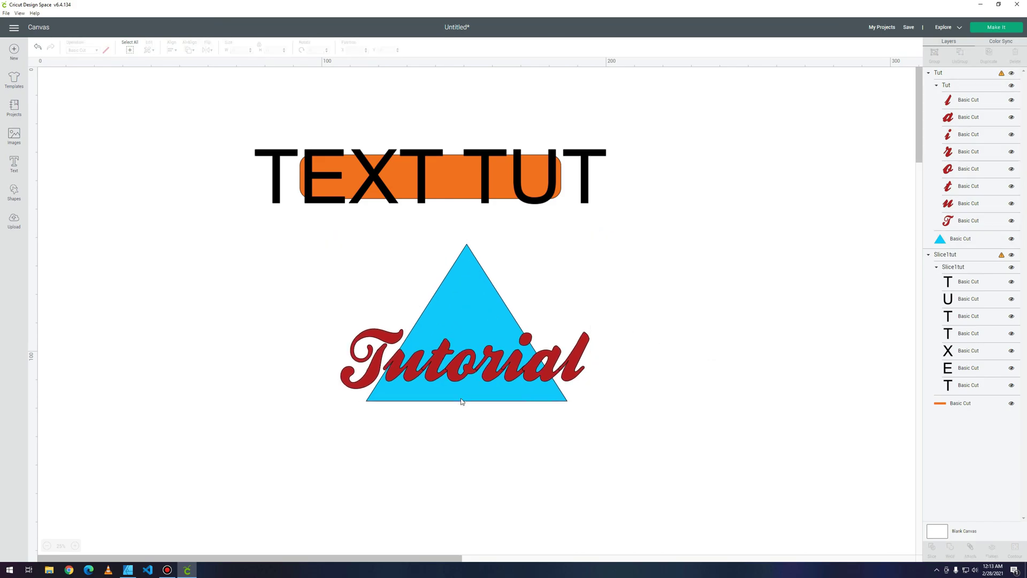
left_click_drag(457, 320, 489, 326)
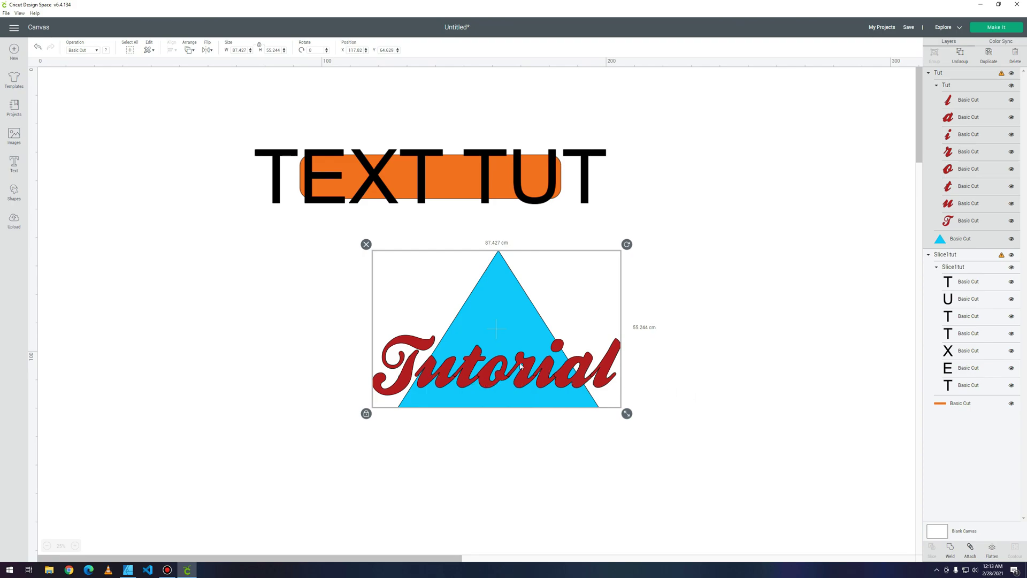
Step: Enlarge the Tutorial-over-triangle design to about 113 cm wide
left_click_drag(529, 370, 488, 366)
right_click(478, 362)
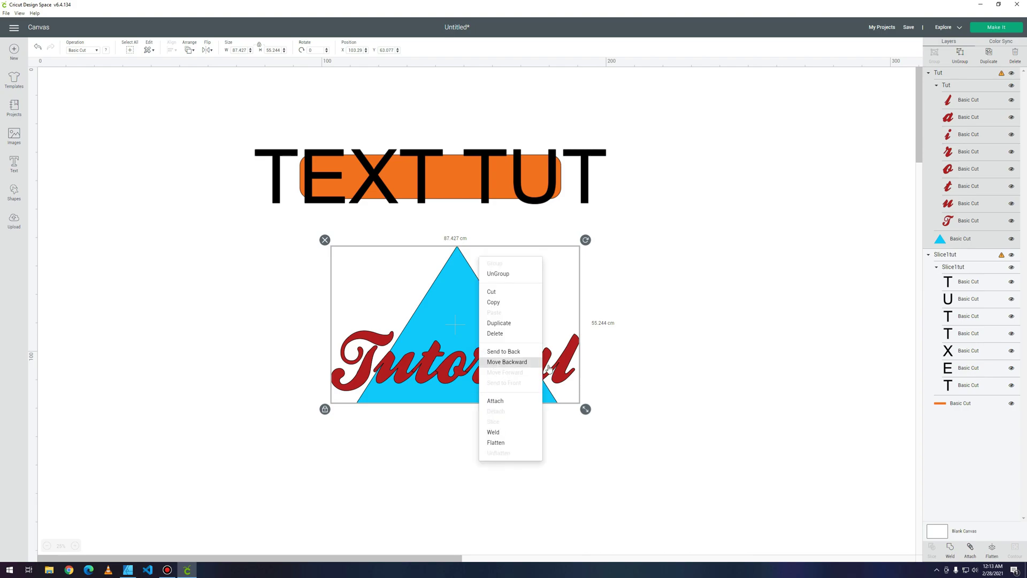
left_click(668, 368)
left_click(562, 374)
left_click_drag(586, 412, 645, 440)
left_click(740, 385)
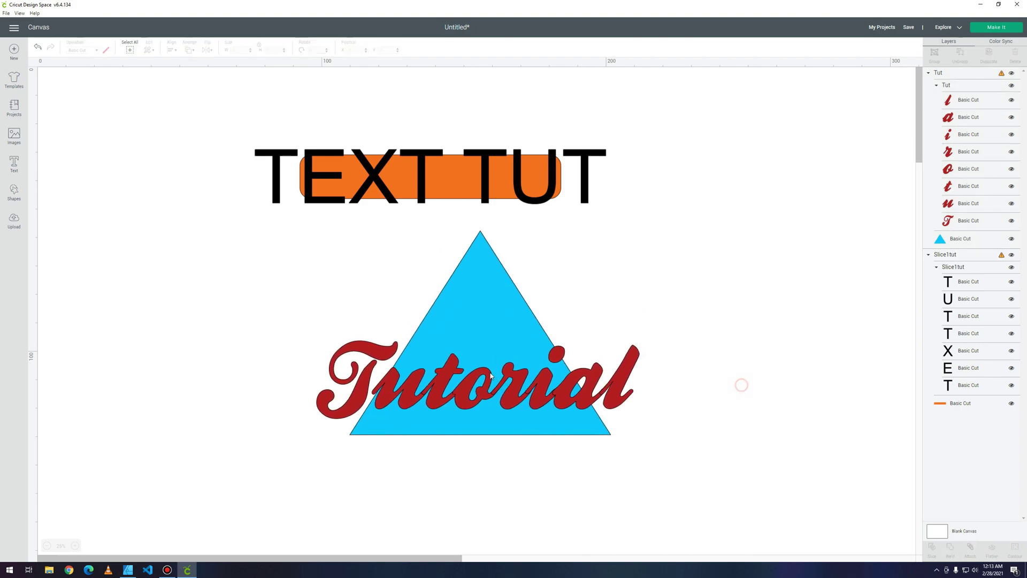
Step: Ungroup the design and weld the Tutorial letters into one Weld Result shape
right_click(487, 375)
left_click(504, 287)
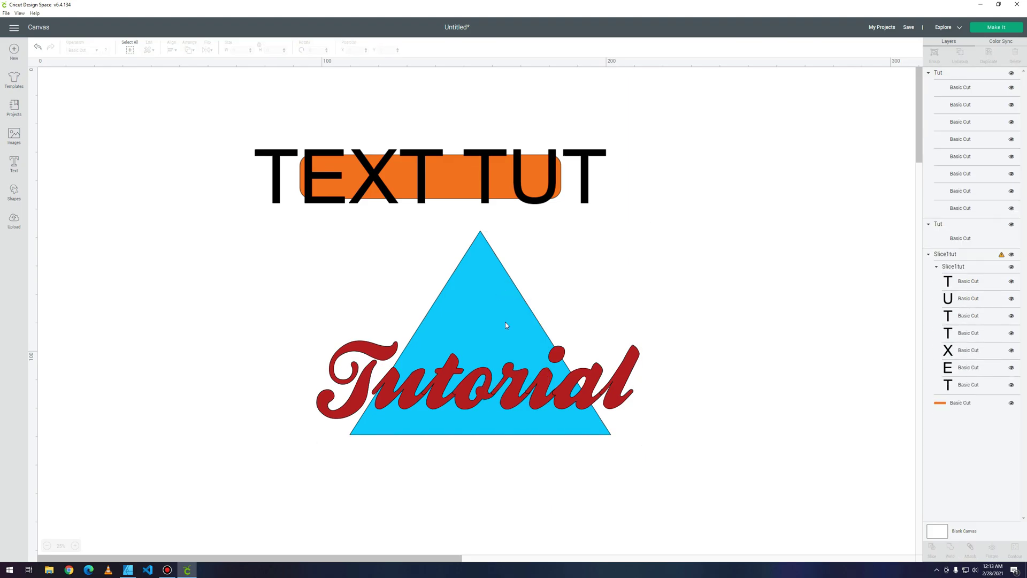
left_click(515, 380)
right_click(516, 379)
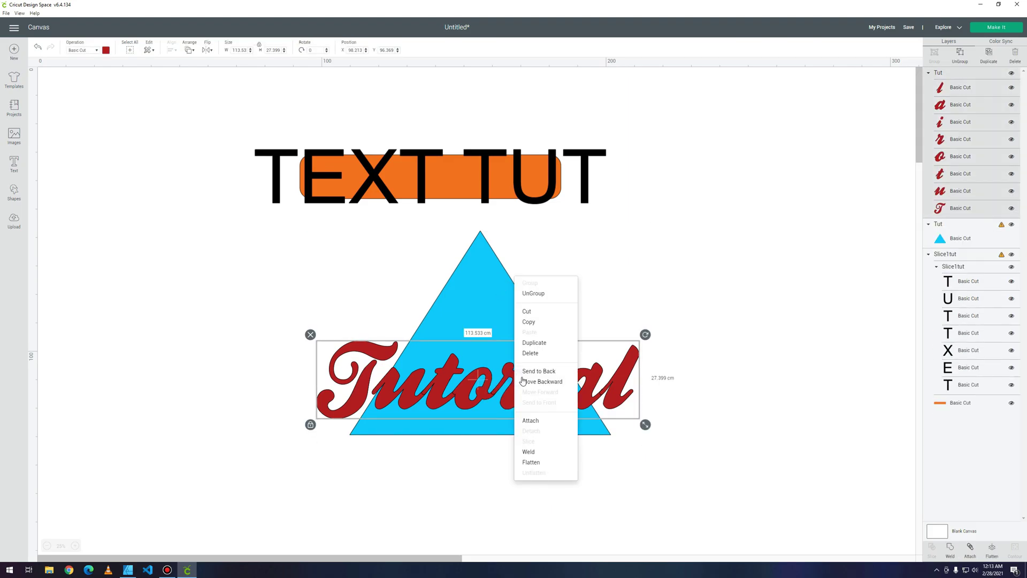
left_click(546, 453)
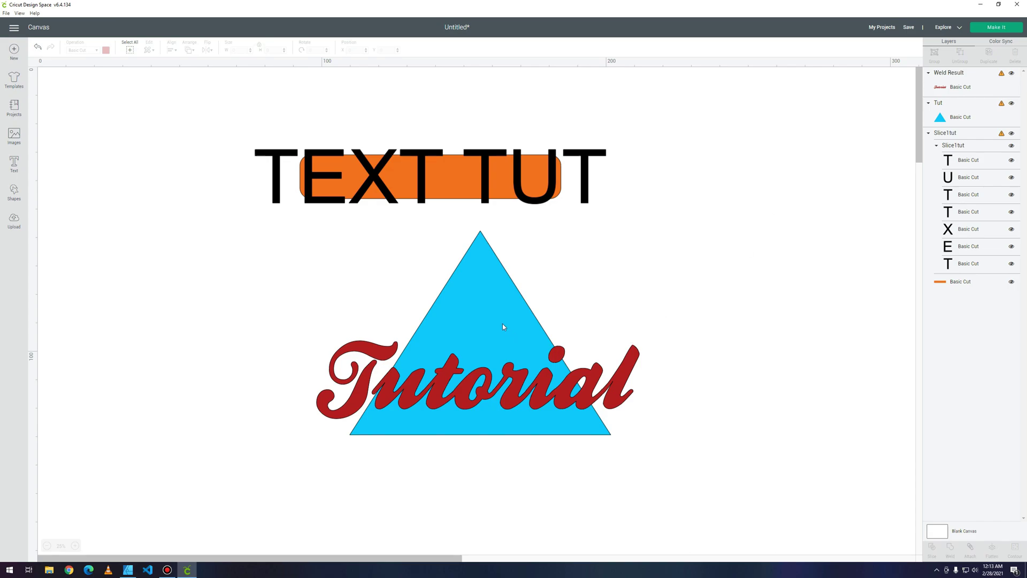
Step: Group the blue triangle and the welded Tutorial together
left_click(498, 351)
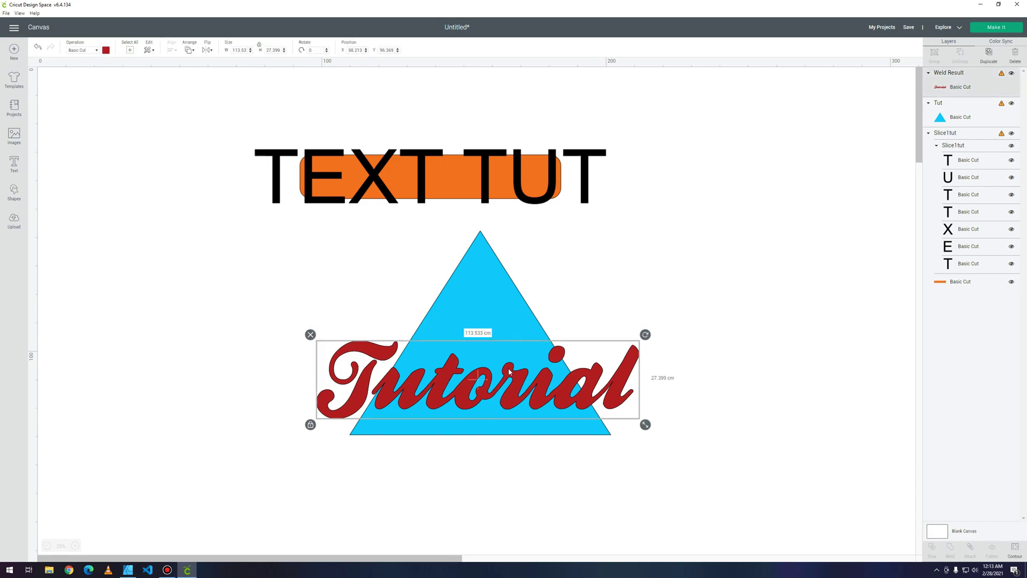
left_click_drag(498, 352, 543, 328)
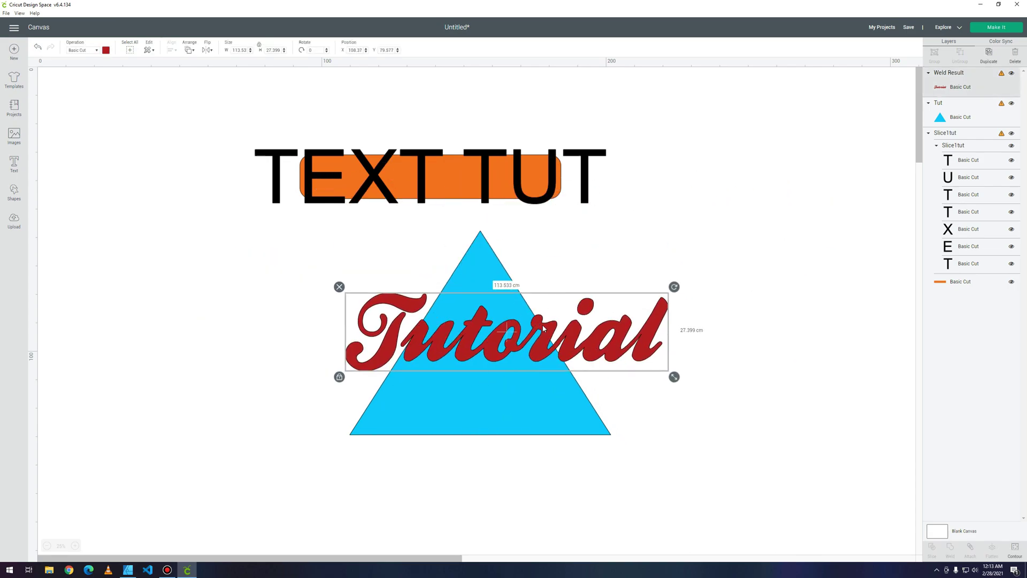
key("ctrl+z")
left_click(476, 326)
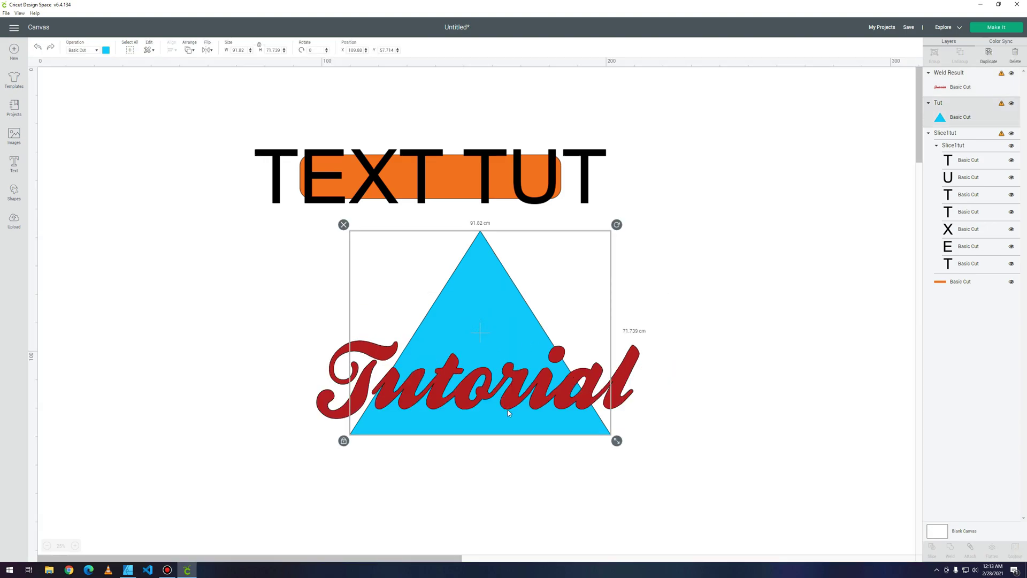
left_click(523, 391, "shift")
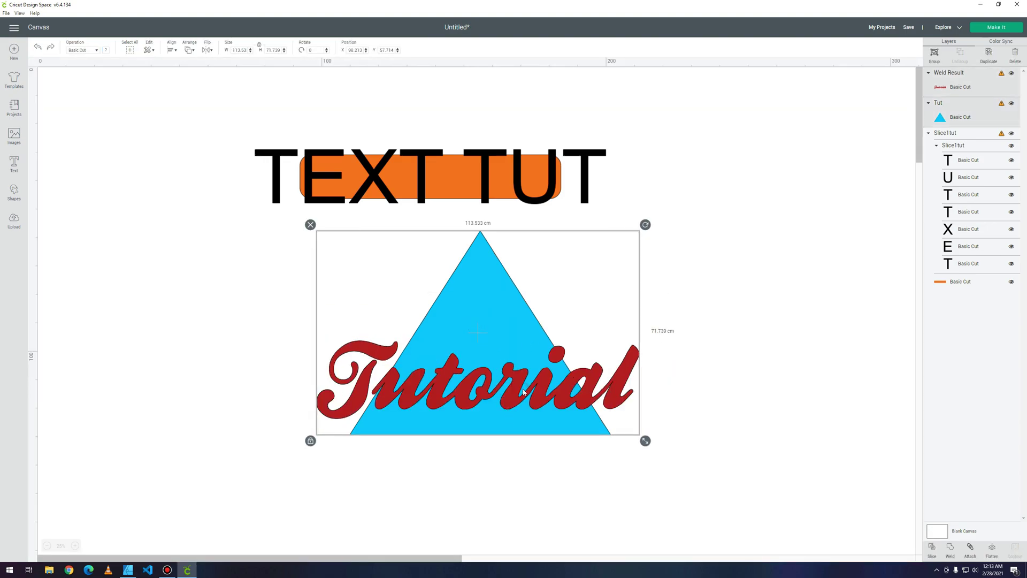
right_click(500, 322)
left_click(534, 331)
Step: Position the group just below the TEXT TUT design
left_click_drag(615, 385, 500, 360)
left_click(711, 374)
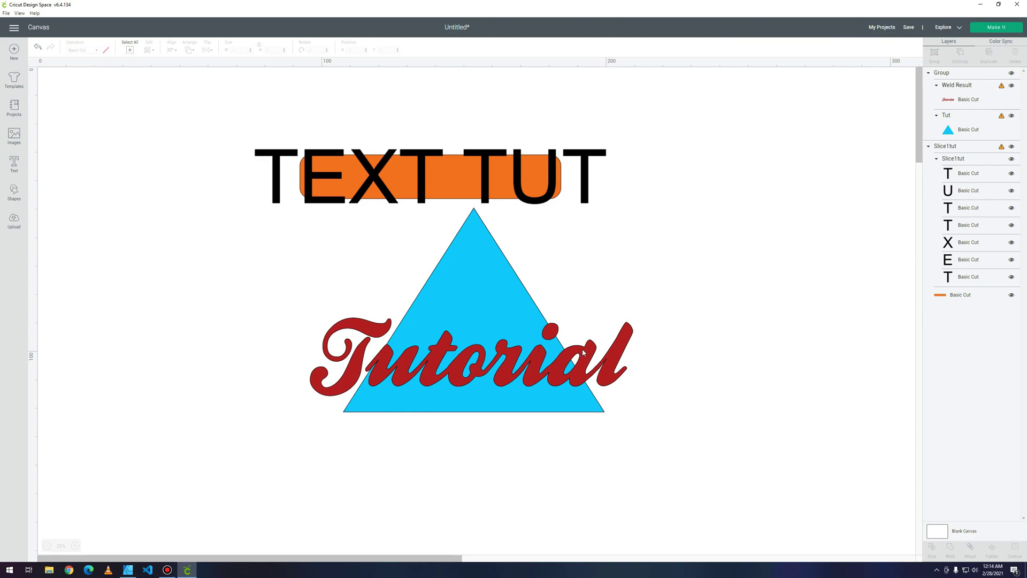
left_click(468, 413)
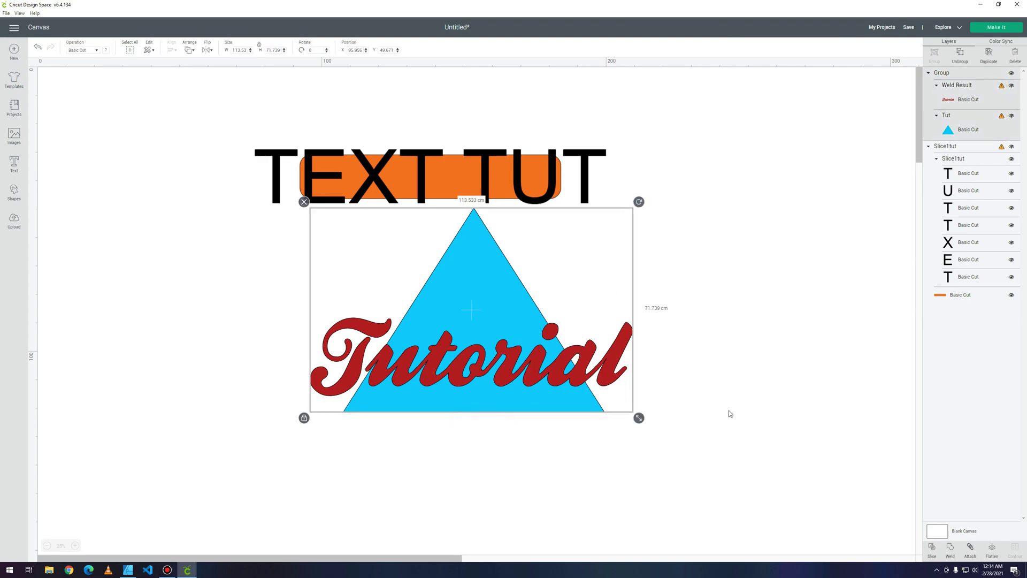
left_click(732, 411)
left_click_drag(513, 382, 427, 398)
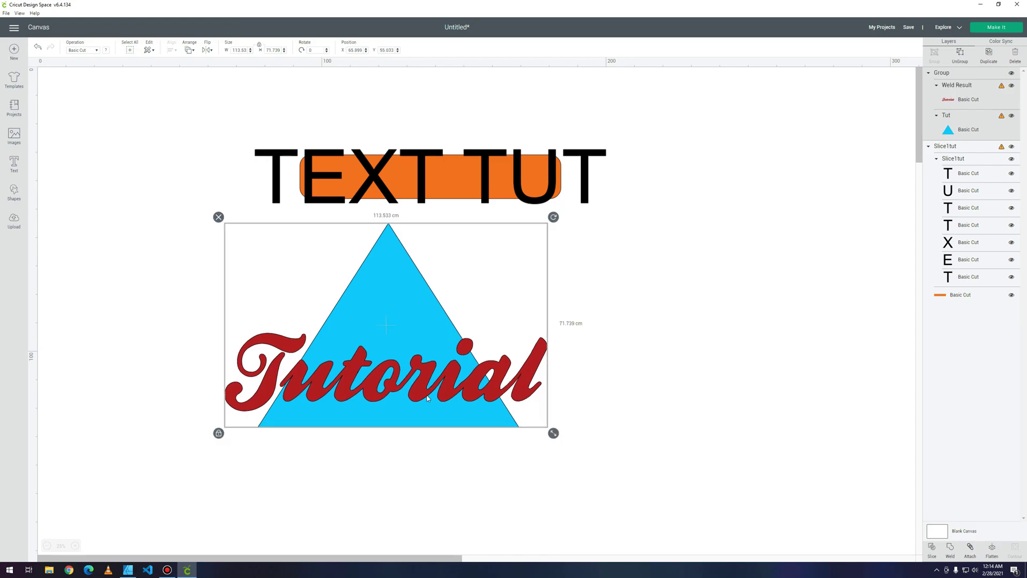
left_click(662, 337)
left_click_drag(369, 373, 428, 375)
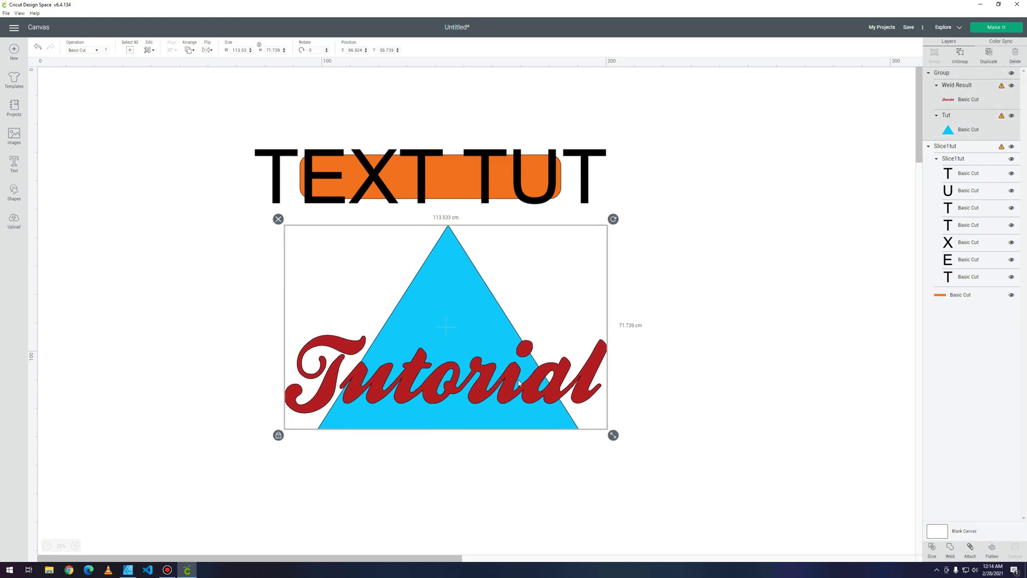
Step: Return to Affinity Designer and check the Tutorial curve group over the blue triangle
left_click(128, 570)
left_click(564, 443)
left_click(486, 363)
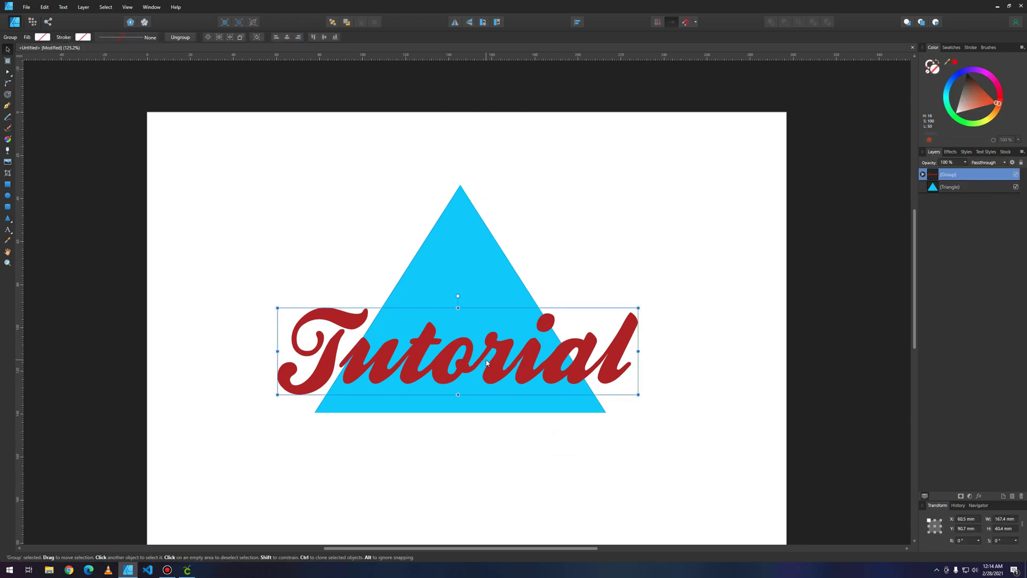
left_click(509, 471)
left_click(475, 357)
left_click(673, 331)
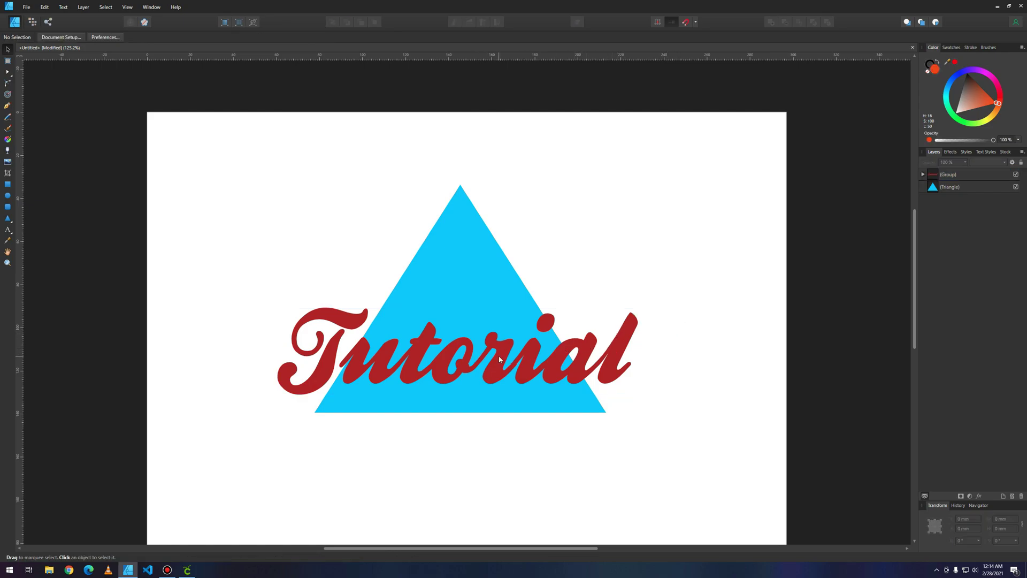